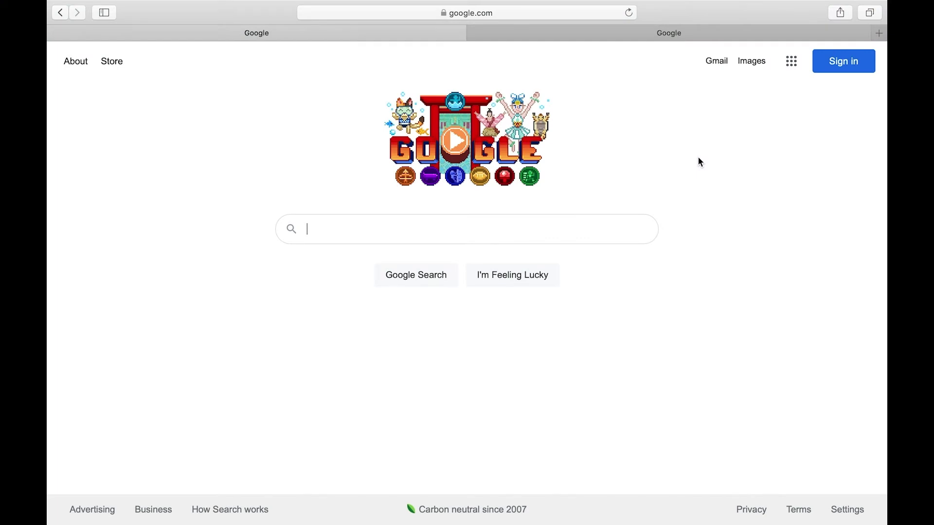
- Search Google for 'school cnxt' and go to the SchoolCNXT website's LOG IN page
text(https://cloud.scl)
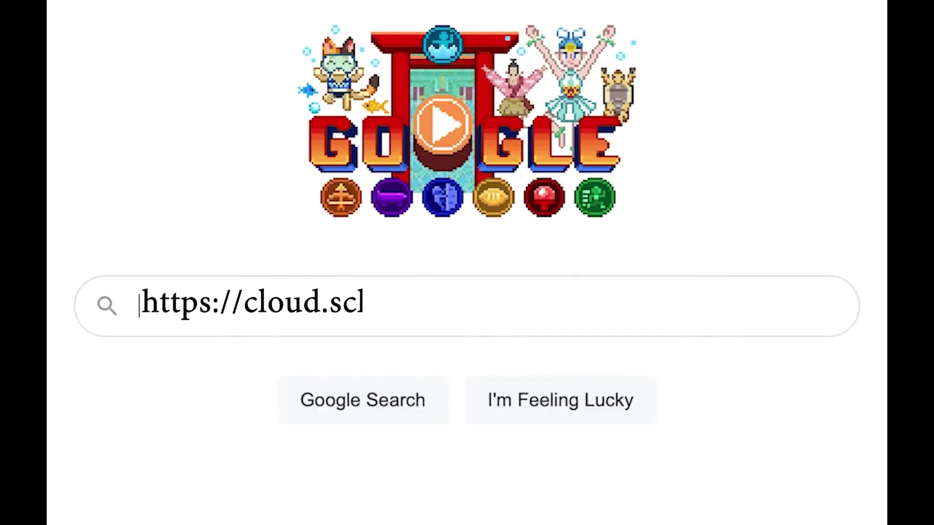
text(oolcnxt.com/registration)
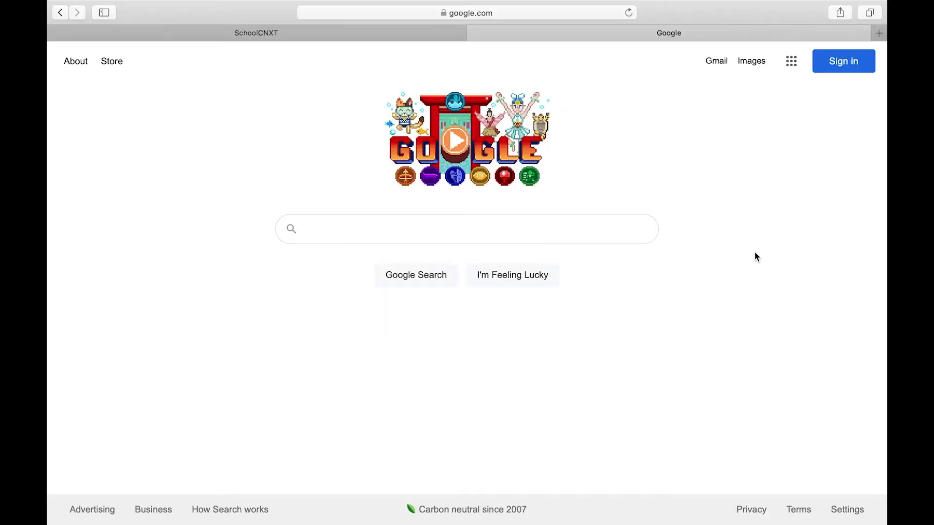
text(school cnxt)
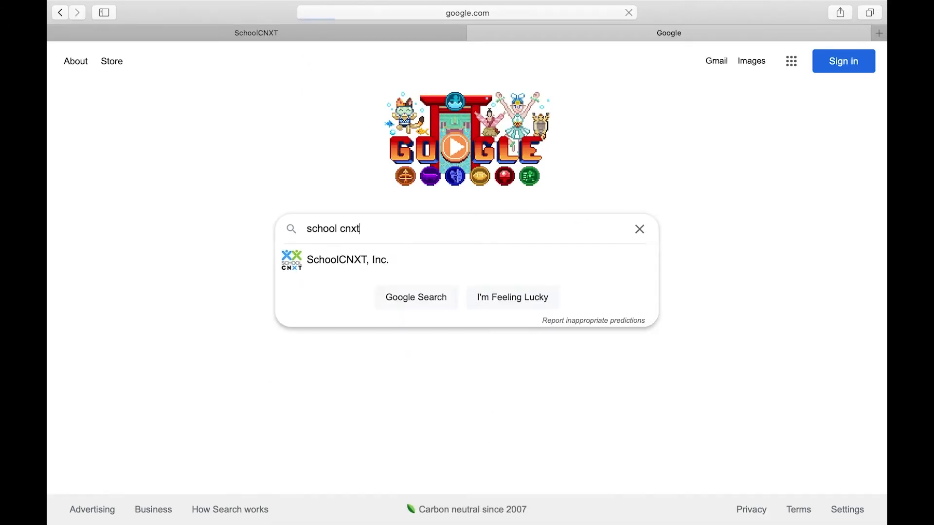
key(Return)
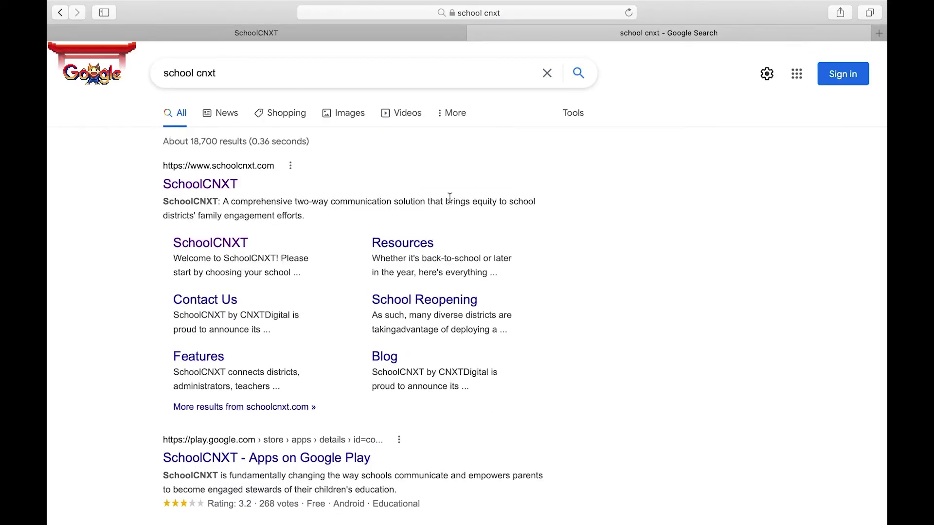
click(202, 186)
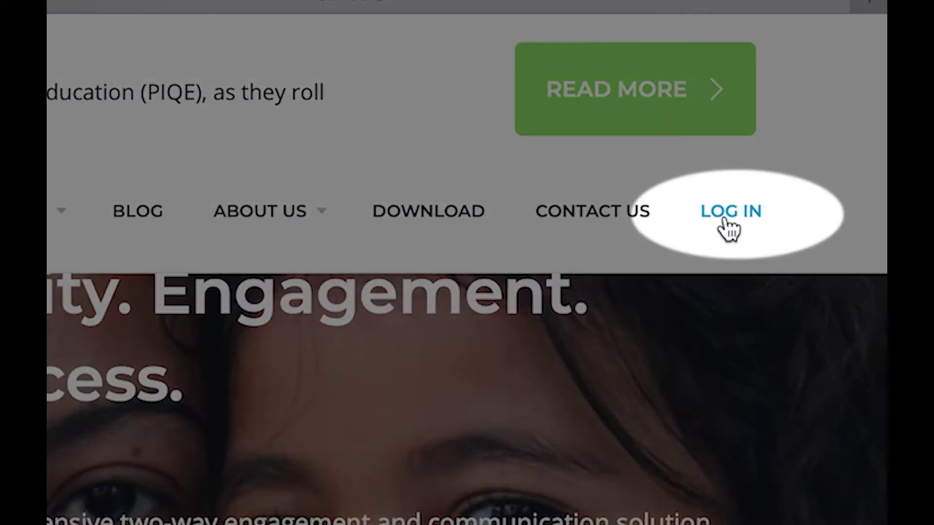
click(728, 224)
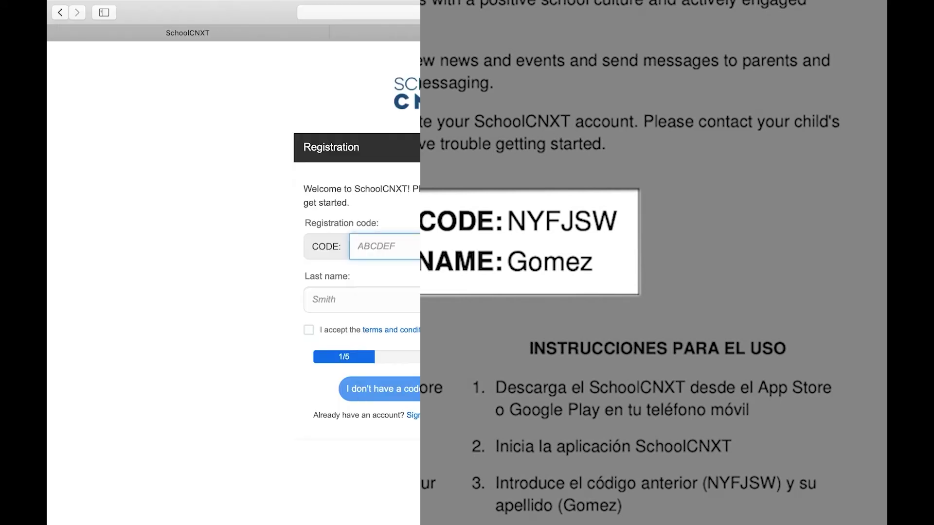
- Enter the registration code and the parent's last name, accept the terms, and continue past contact details
click(477, 299)
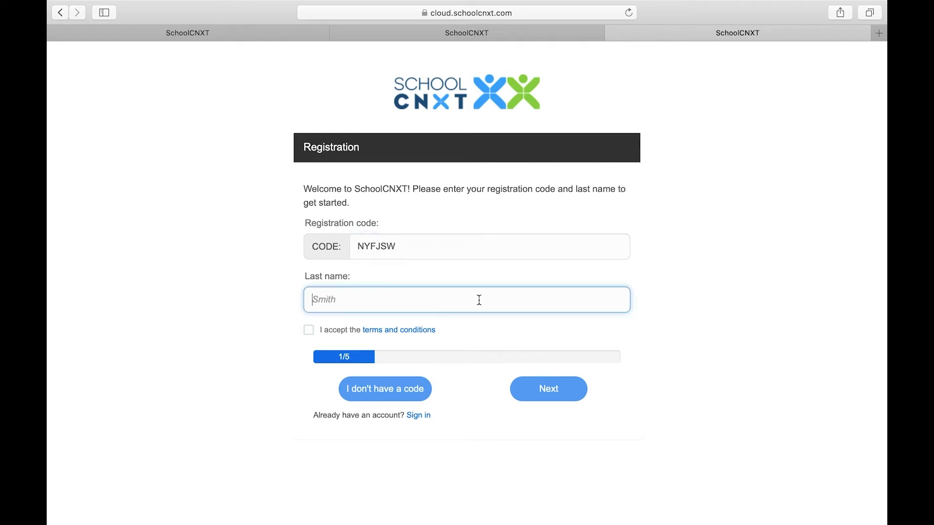
text(Gomez)
click(309, 330)
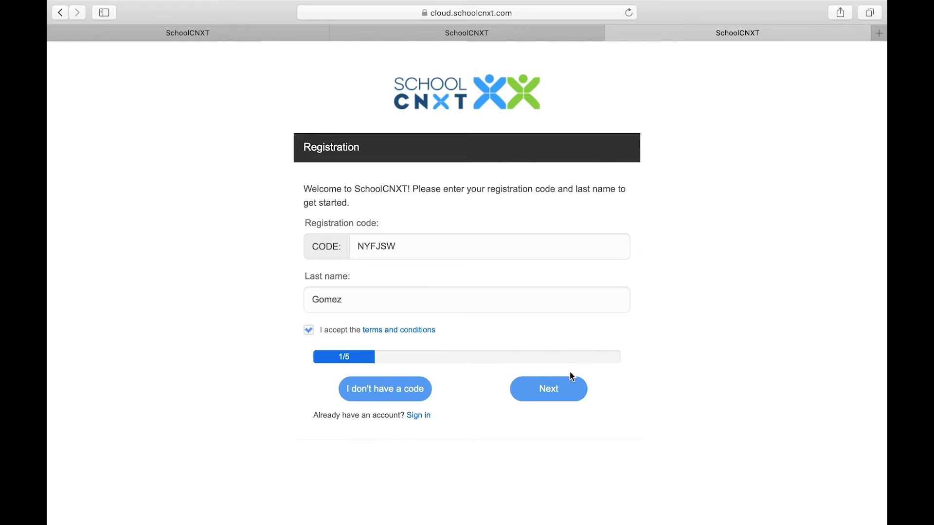
click(559, 395)
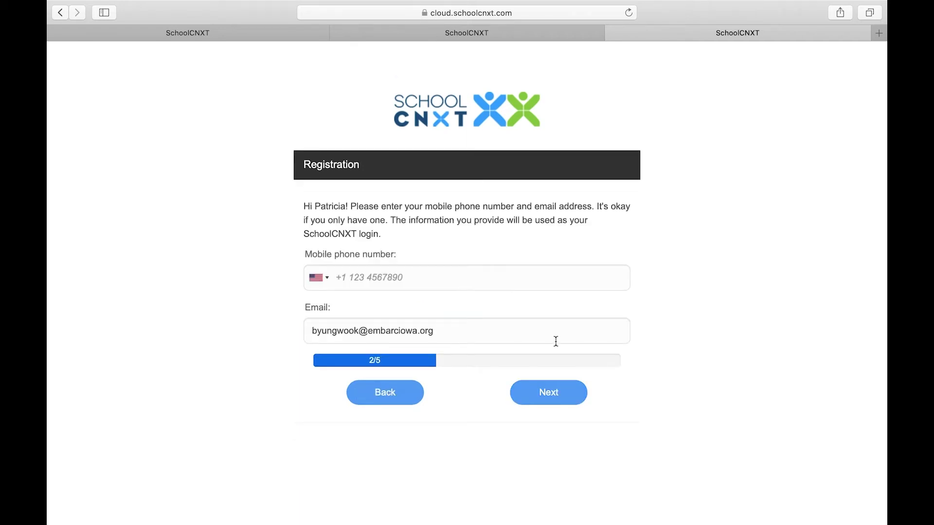
click(556, 395)
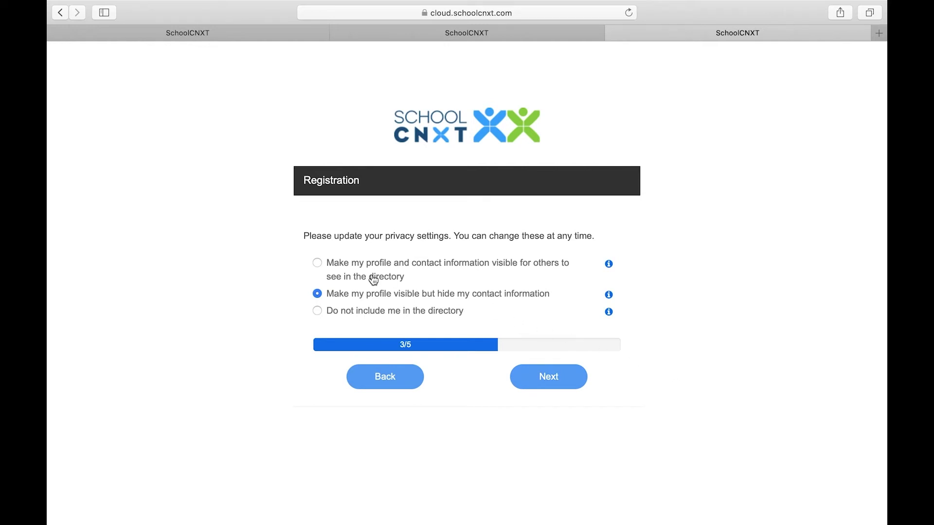
- Set the privacy option to 'Do not include me in the directory'
click(318, 265)
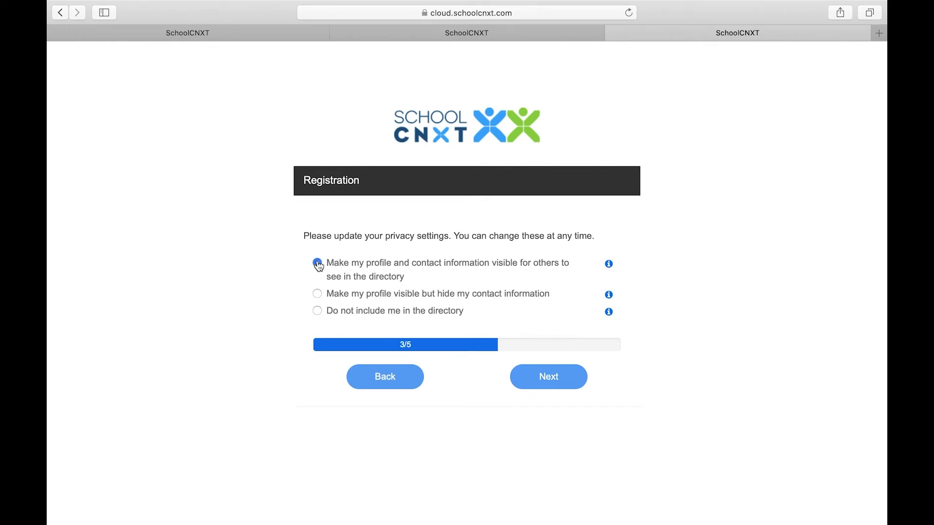
click(318, 294)
click(318, 312)
click(559, 375)
- Choose Hmong as the language for translating posts and messages
click(583, 294)
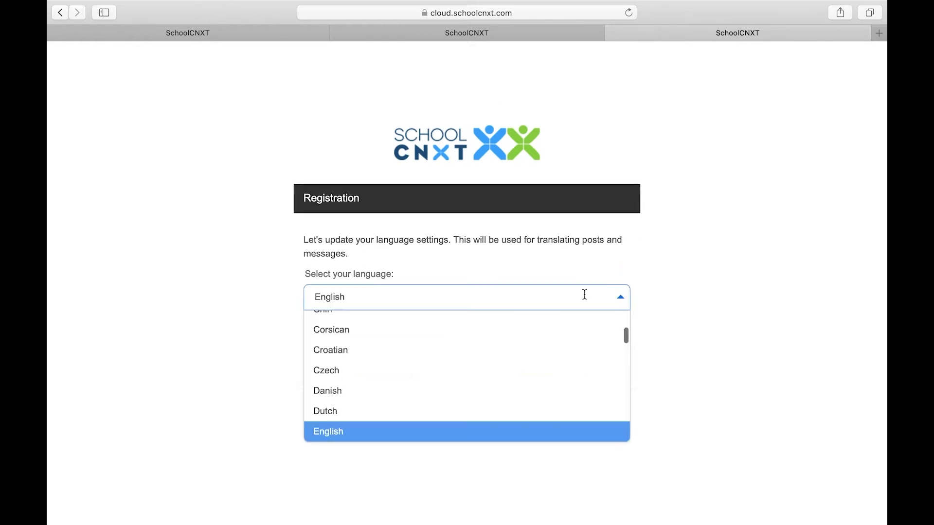
scroll(508, 397, down, 6)
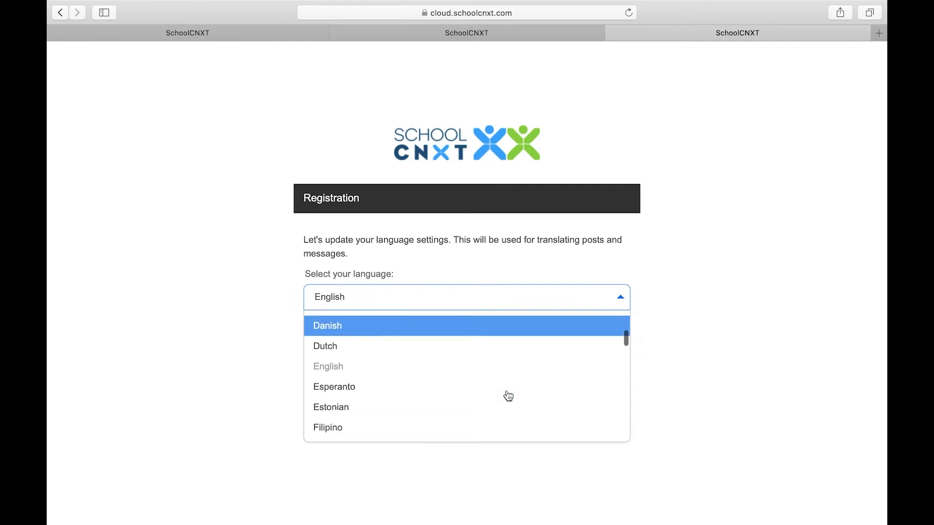
scroll(508, 396, down, 3)
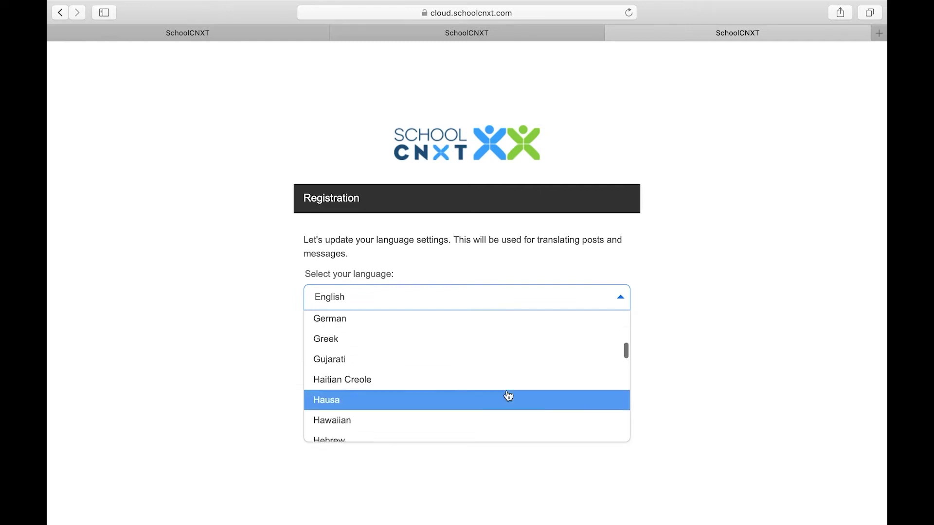
scroll(509, 396, down, 3)
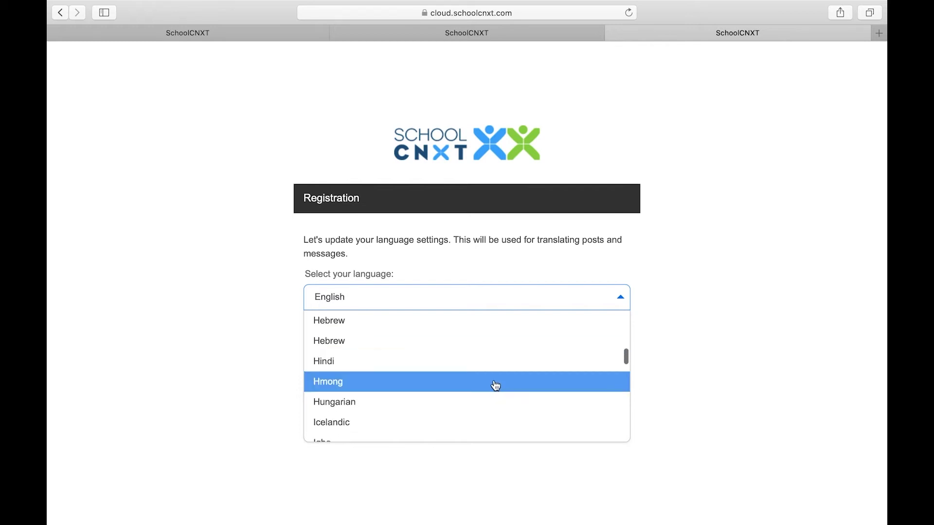
click(493, 384)
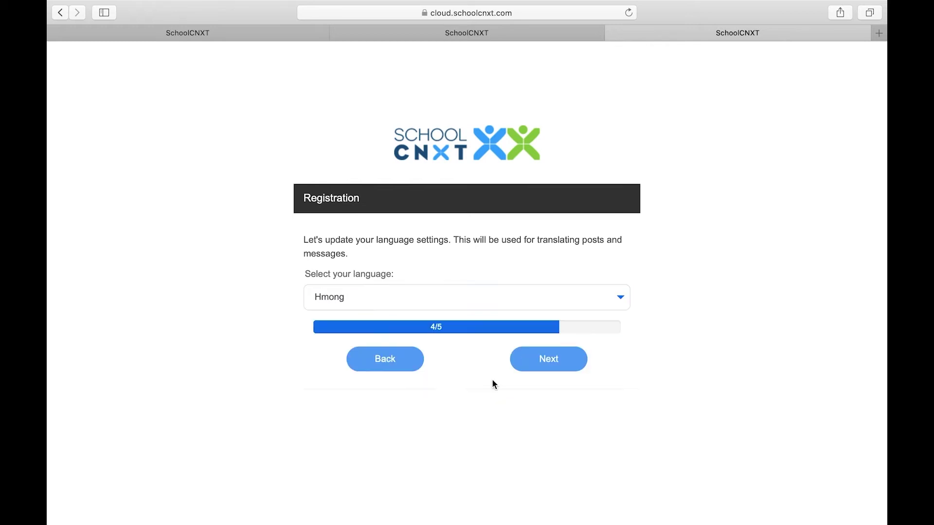
- Enter and confirm a new account password, then finish registration to reach My Feed
click(555, 368)
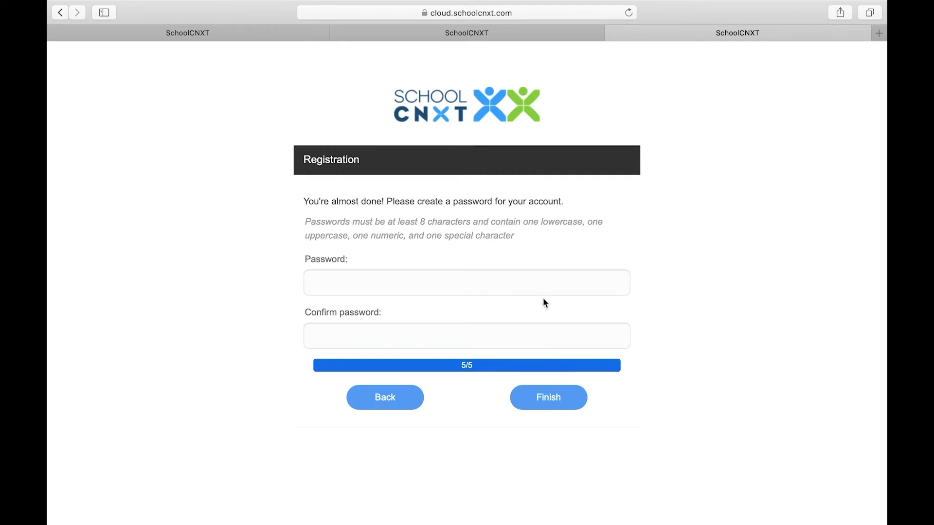
click(529, 283)
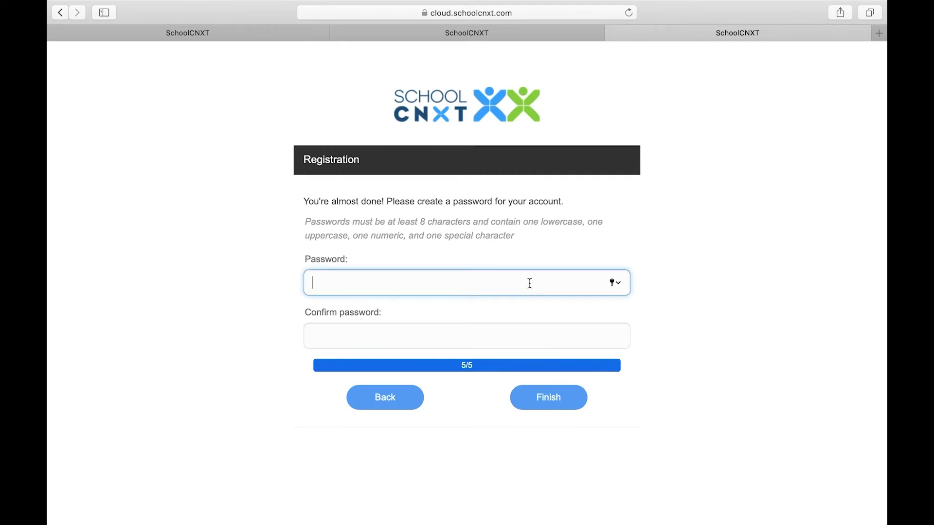
text(••••••••••)
click(474, 329)
text(••••••••••)
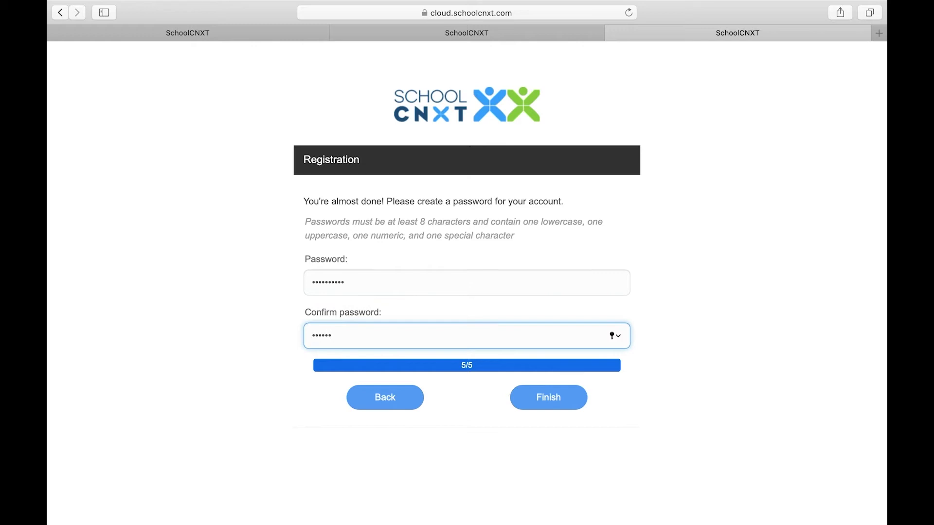
click(549, 397)
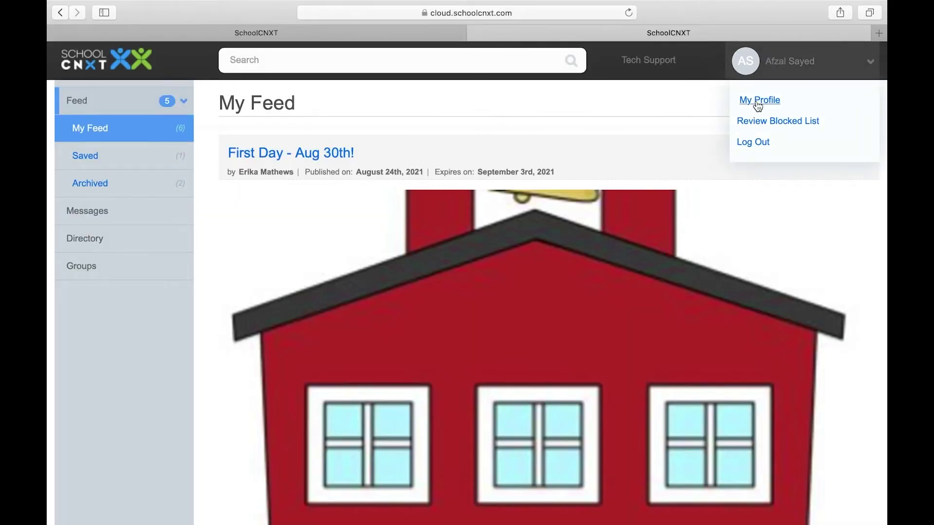
- In My Profile settings, change Translate into from Hmong to French and save
click(758, 102)
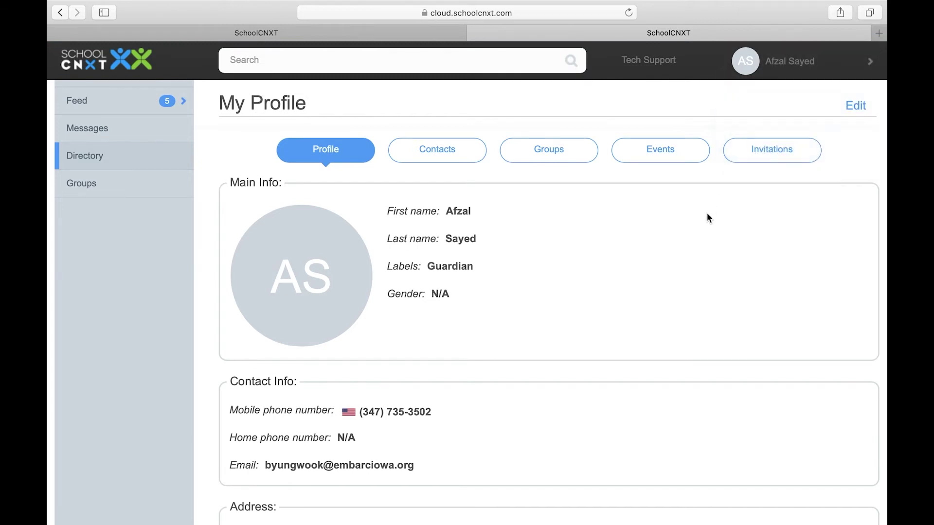
click(858, 107)
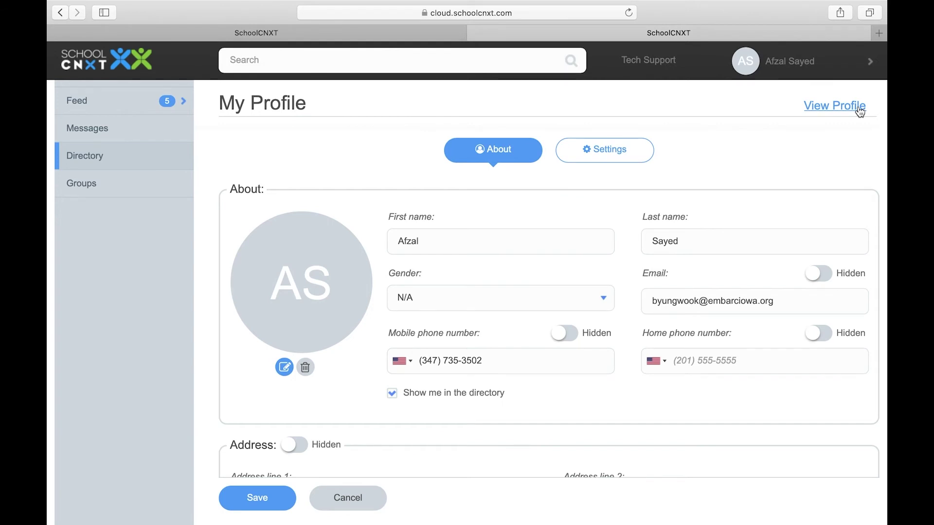
click(612, 162)
click(619, 348)
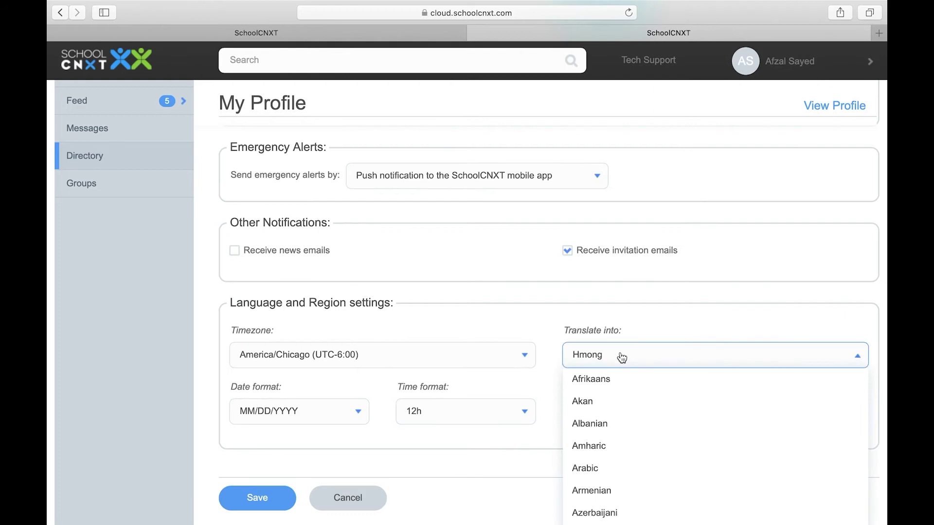
scroll(630, 420, down, 10)
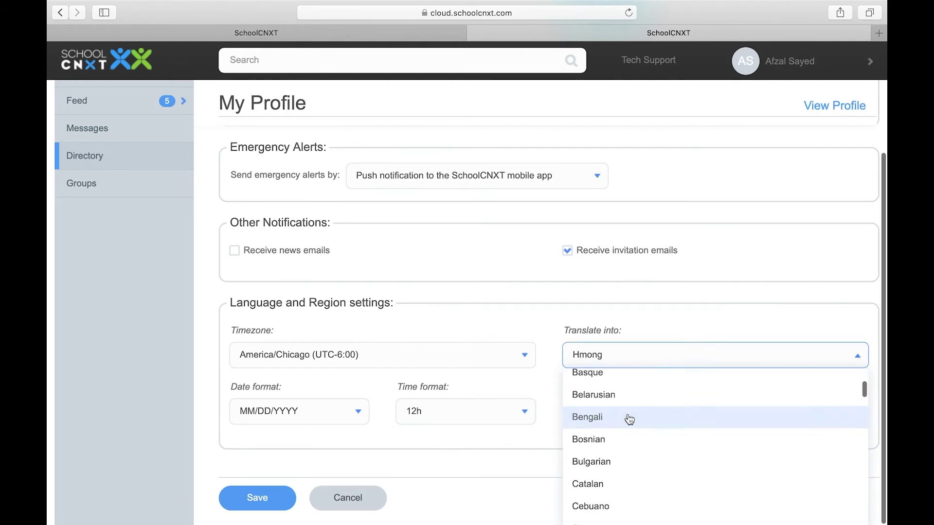
scroll(629, 419, down, 5)
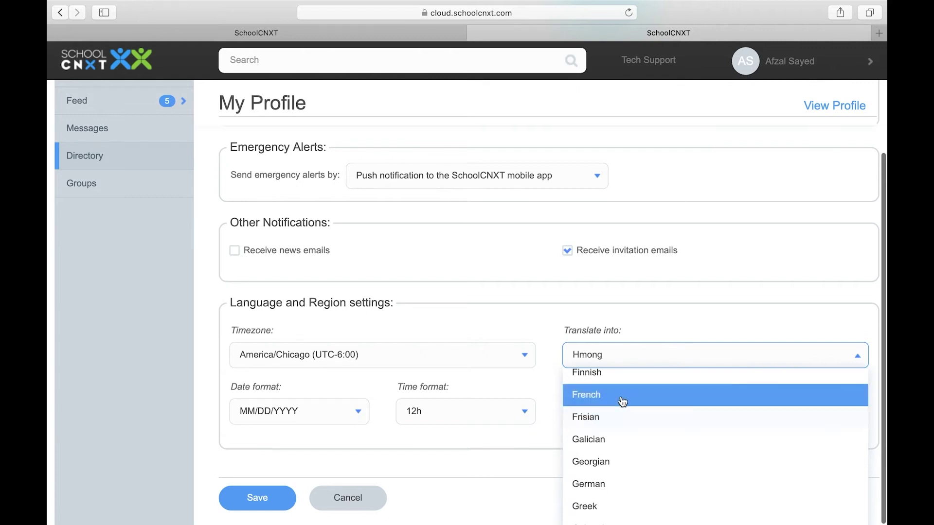
click(622, 401)
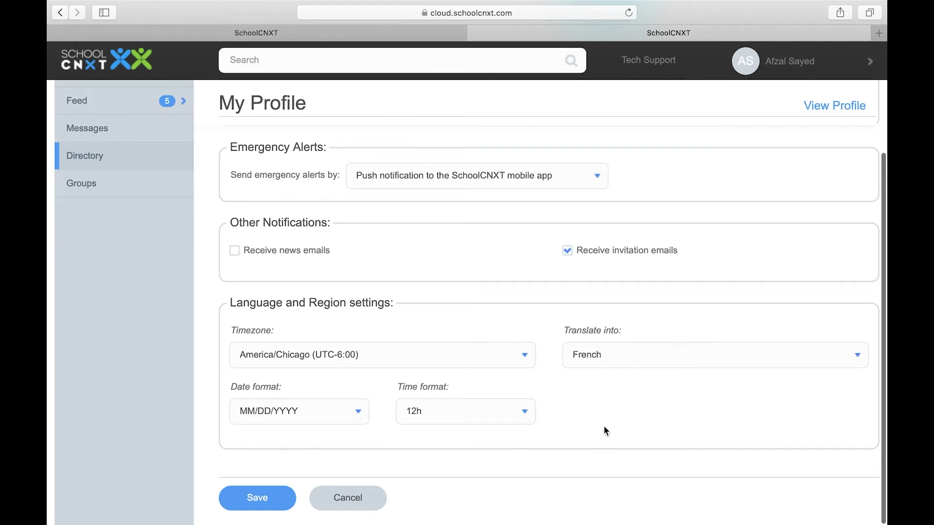
click(258, 498)
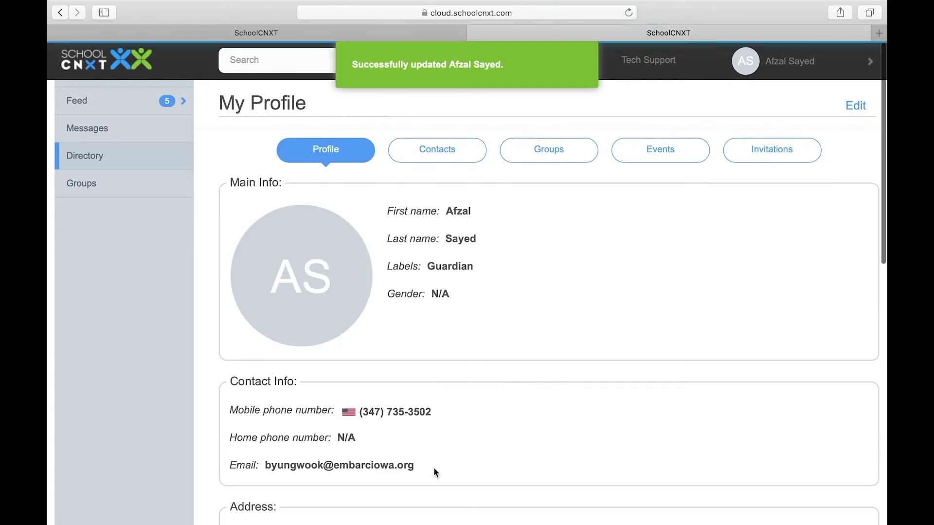
- Go back to Feed, scroll to the next First Day post, and open its gear menu
click(123, 105)
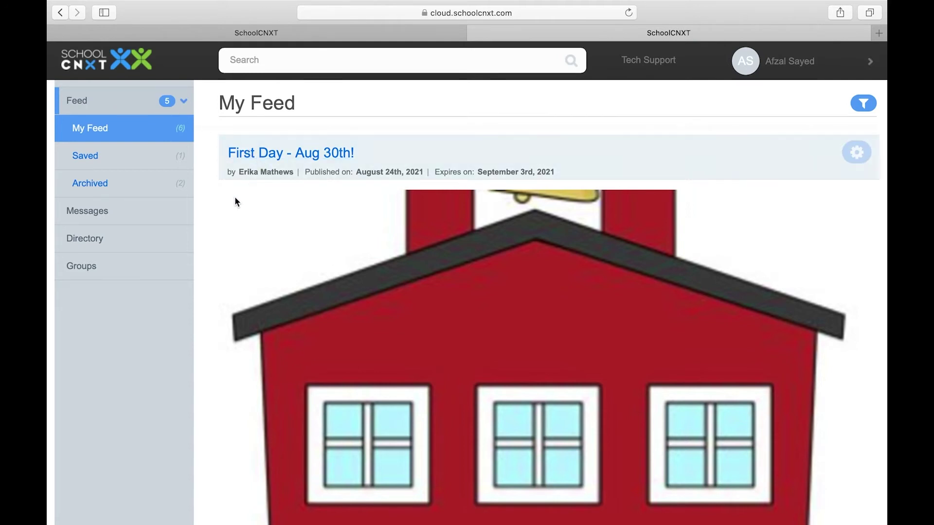
scroll(237, 202, down, 1)
scroll(235, 201, down, 10)
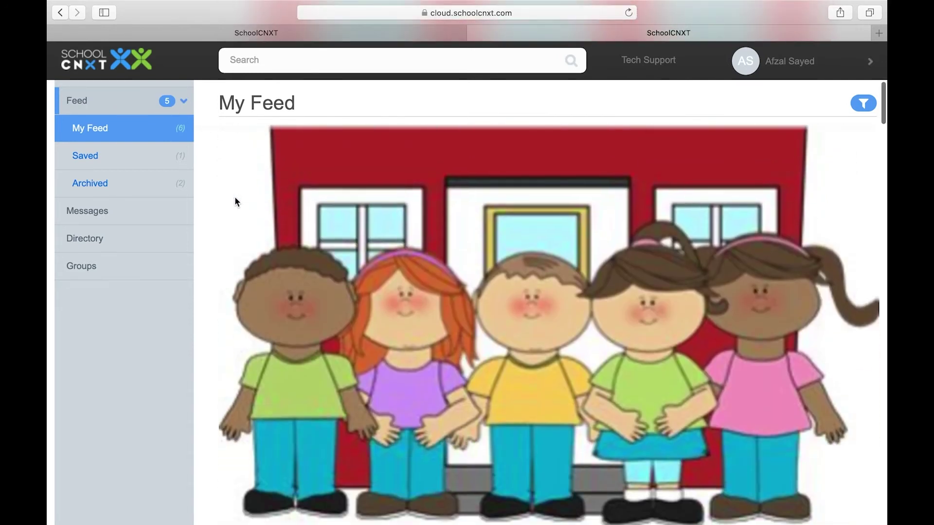
scroll(235, 201, down, 5)
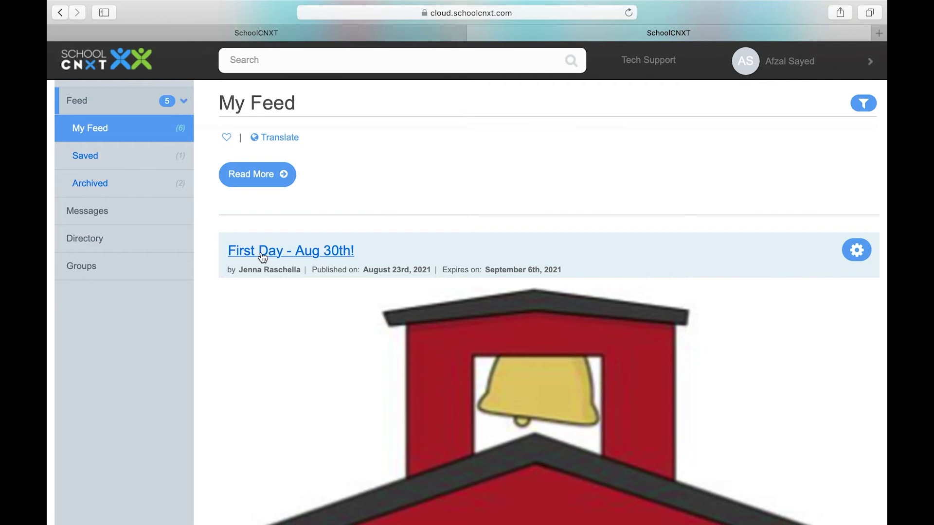
click(857, 250)
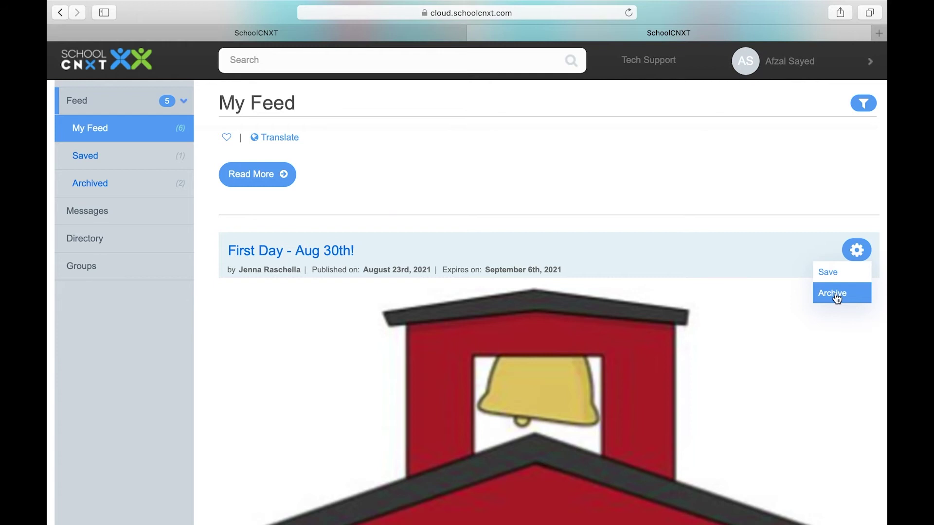
- Save the 'First Day - Aug 30th!' post to Saved posts
click(842, 274)
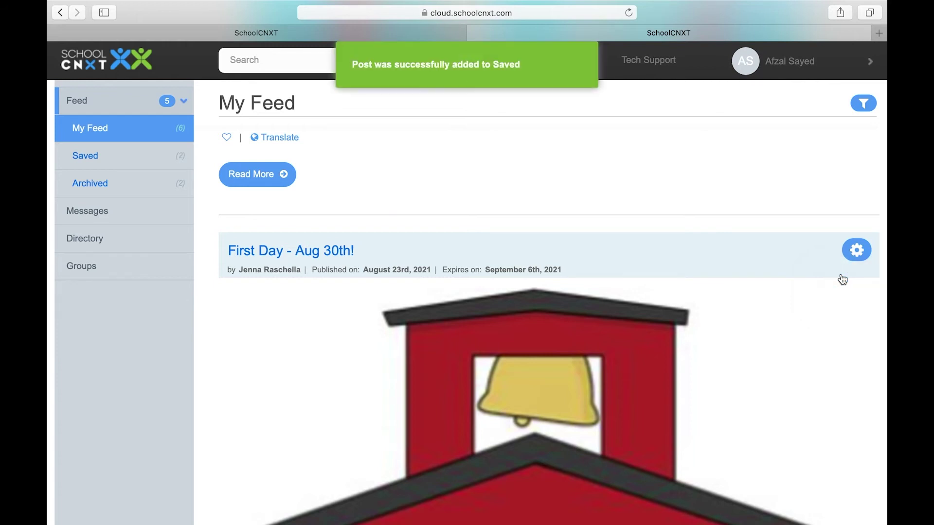
scroll(843, 280, down, 10)
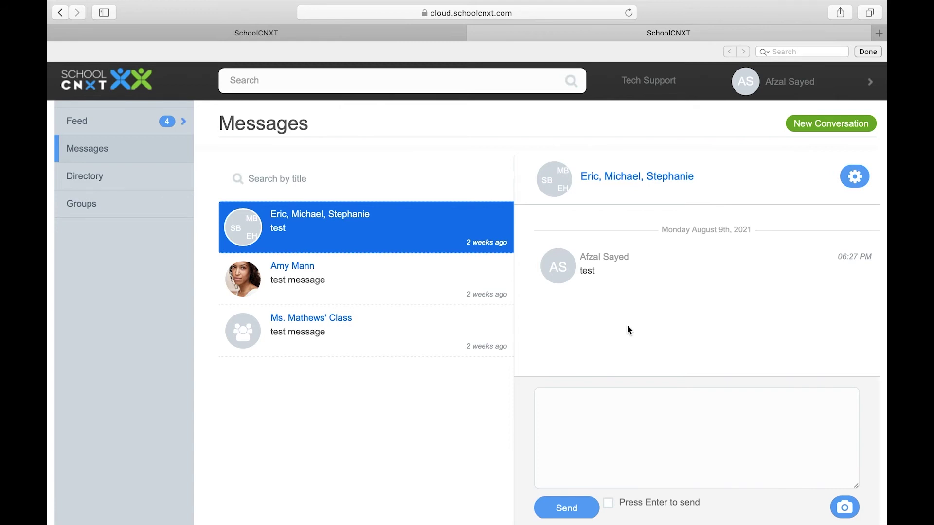
- Start a new conversation with two participants chosen from the directory
click(809, 129)
click(633, 179)
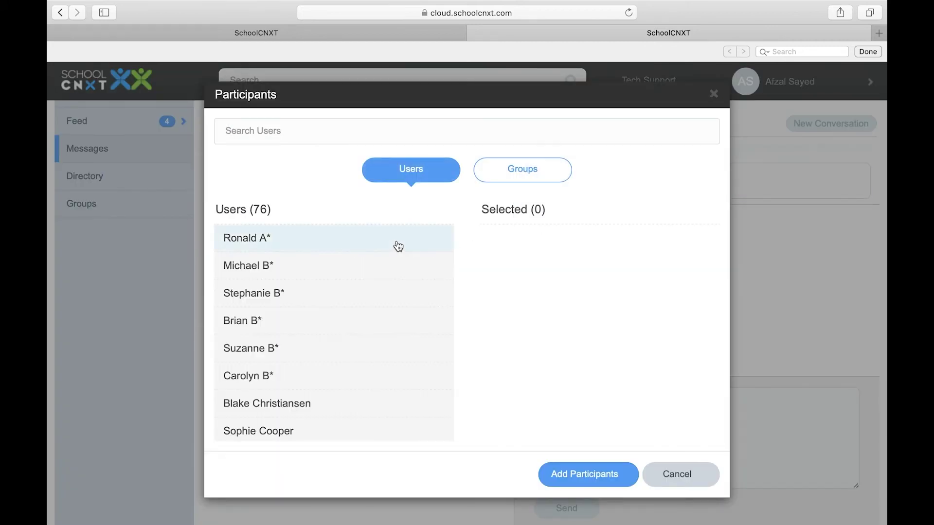
click(396, 243)
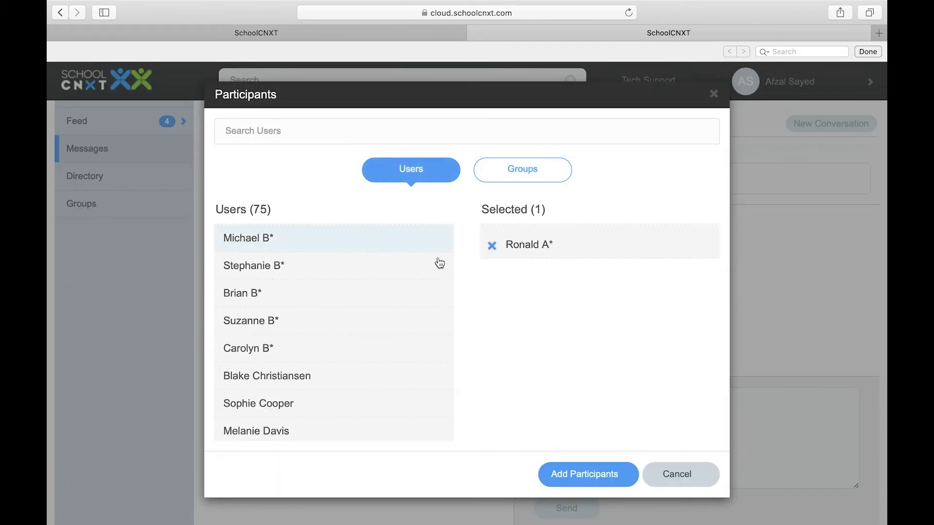
click(354, 371)
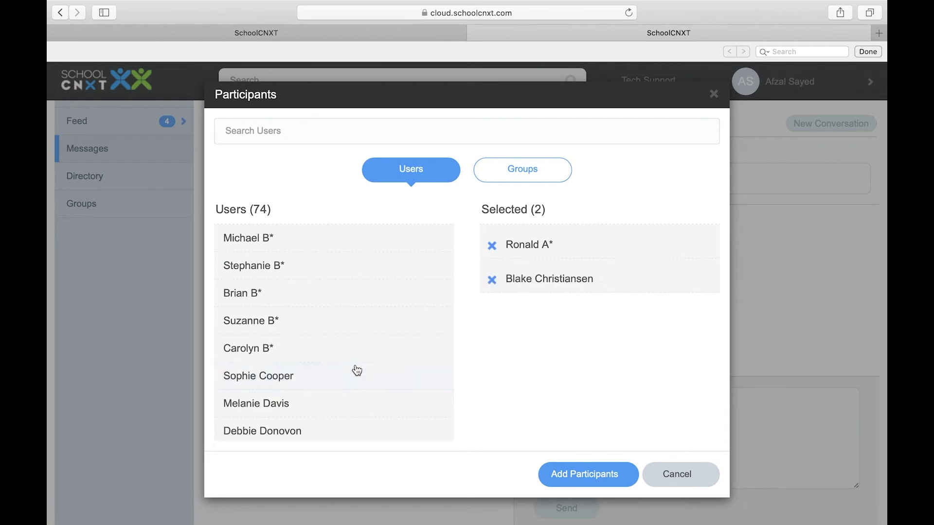
click(578, 481)
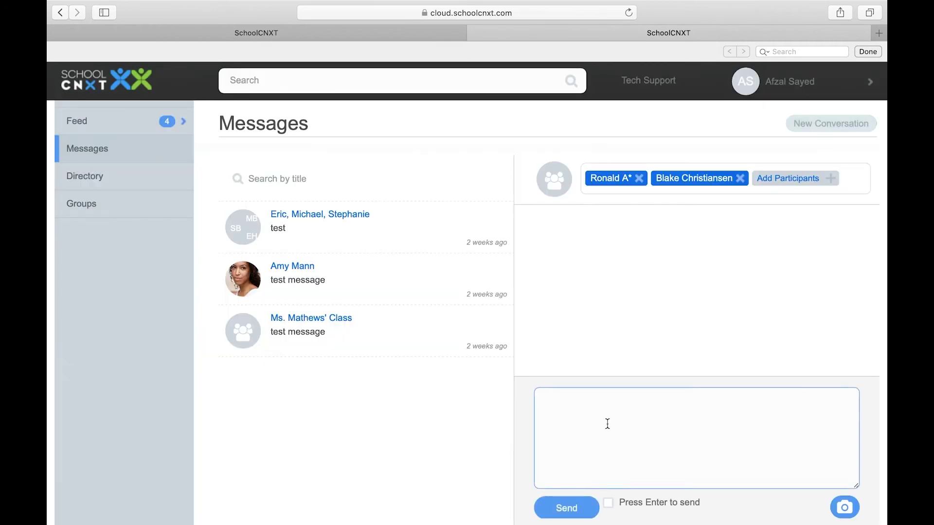
- Send the message 'test' in the new conversation, then go to the Directory
text(test)
click(564, 511)
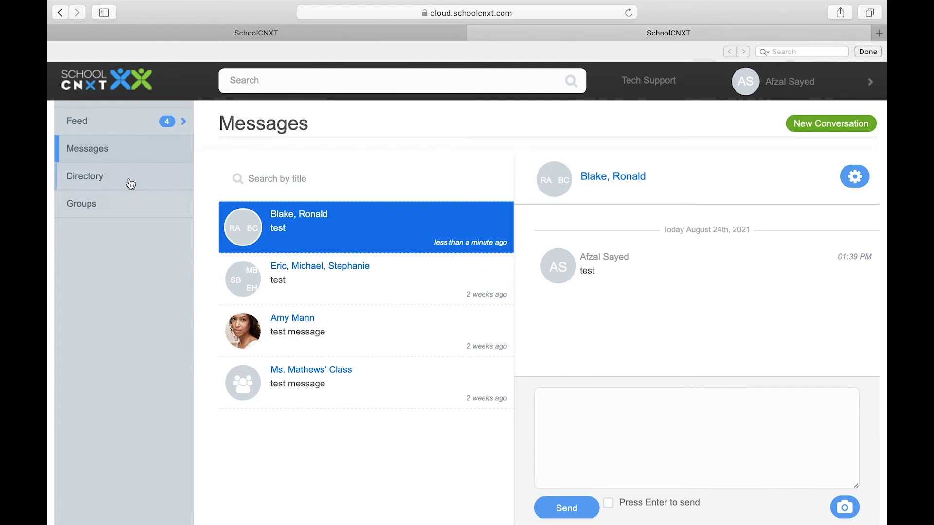
click(130, 184)
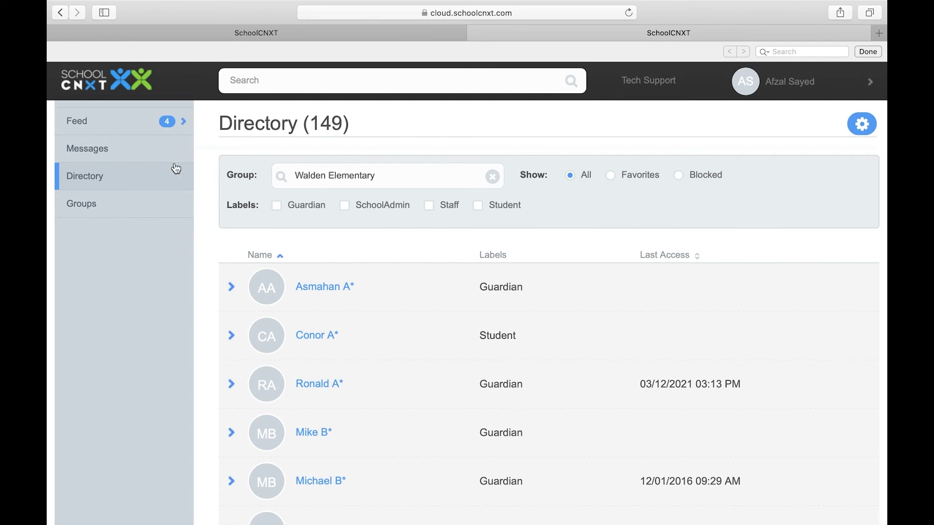
- Add a guardian from the directory to Favorites and filter the list to Favorites
click(286, 184)
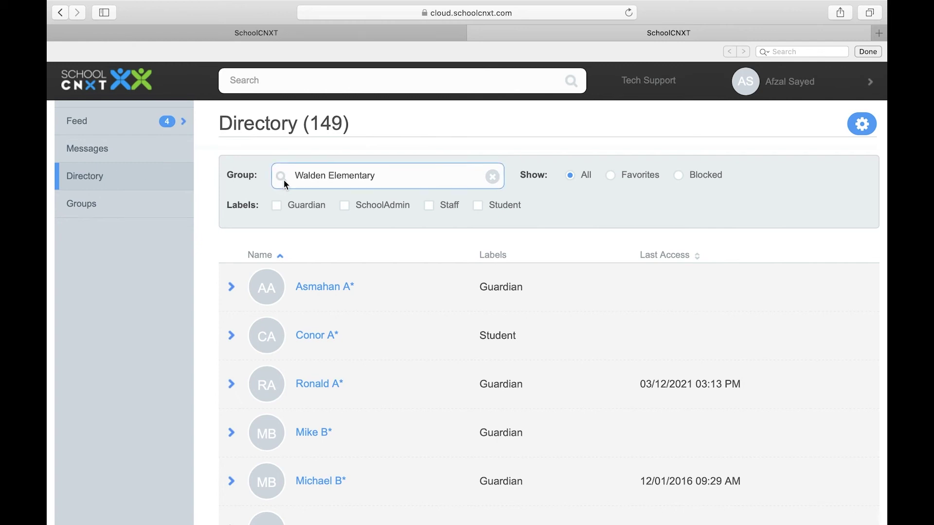
text(transl)
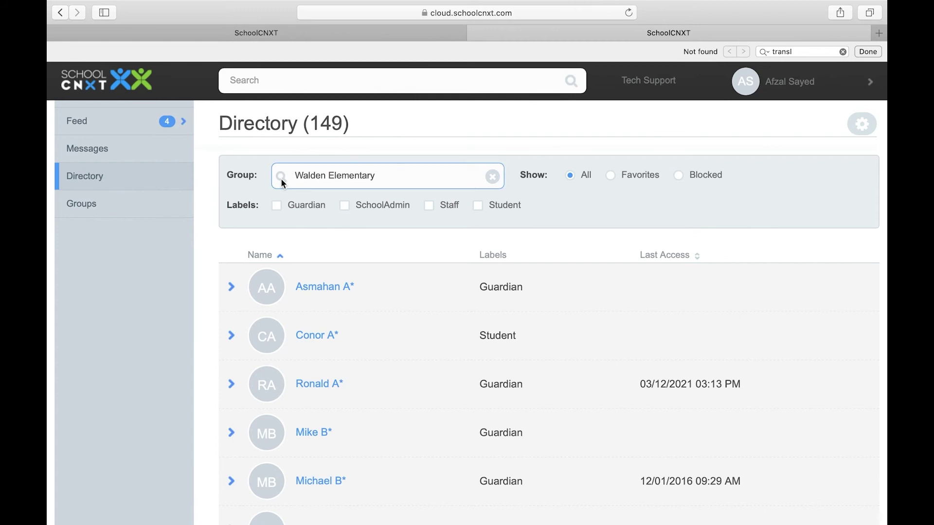
scroll(299, 324, down, 2)
scroll(299, 324, down, 3)
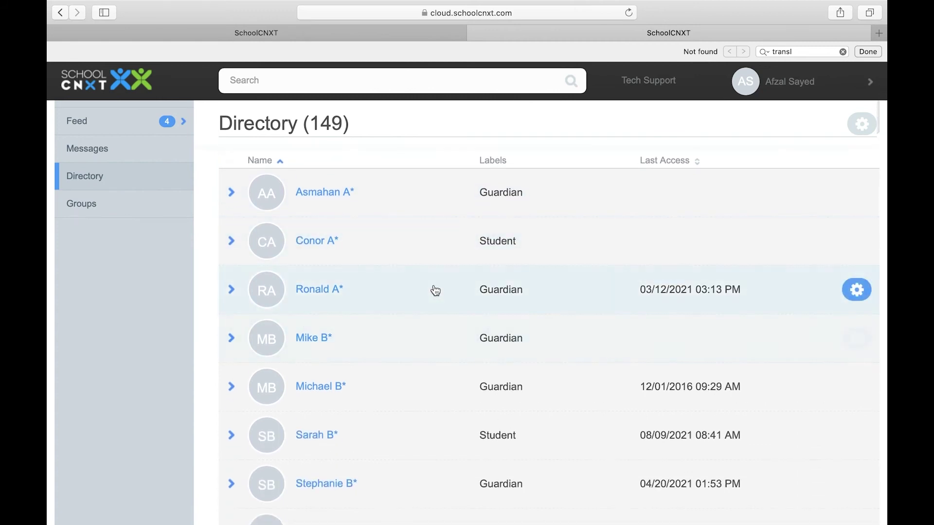
click(856, 299)
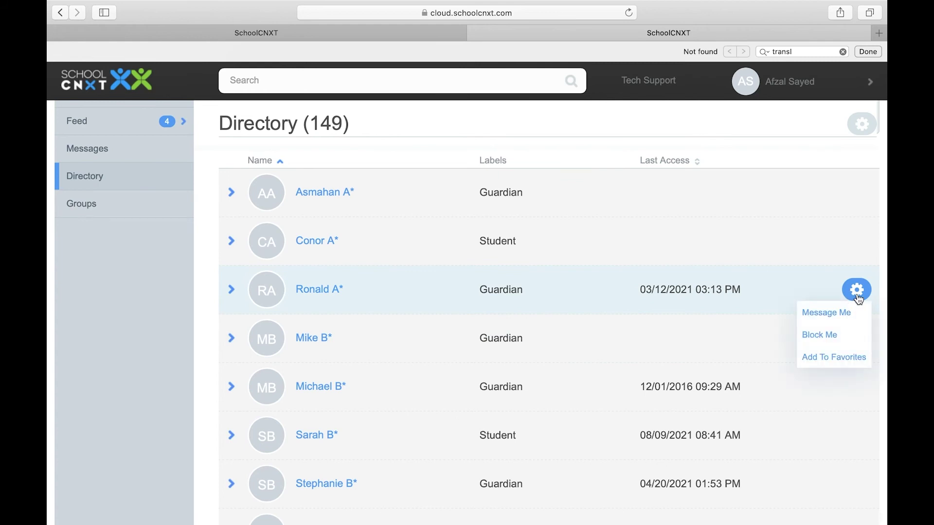
click(822, 358)
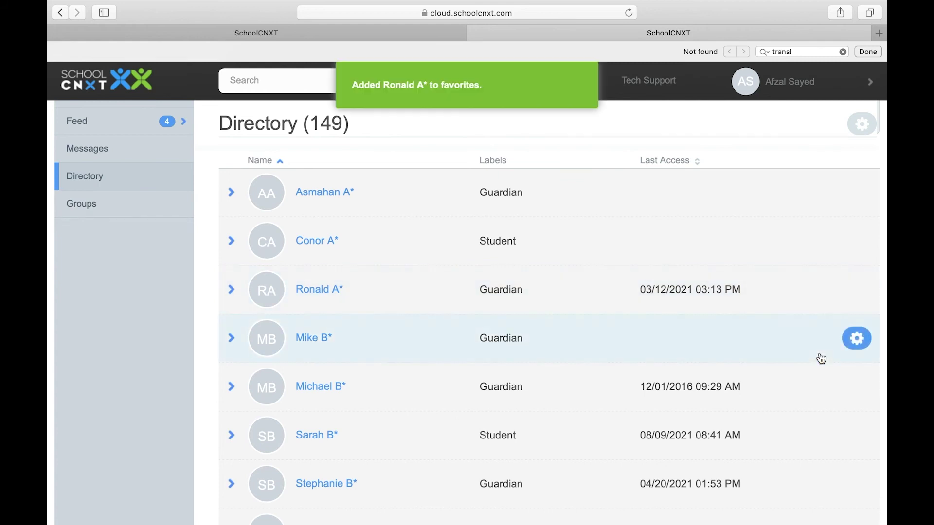
scroll(725, 274, up, 5)
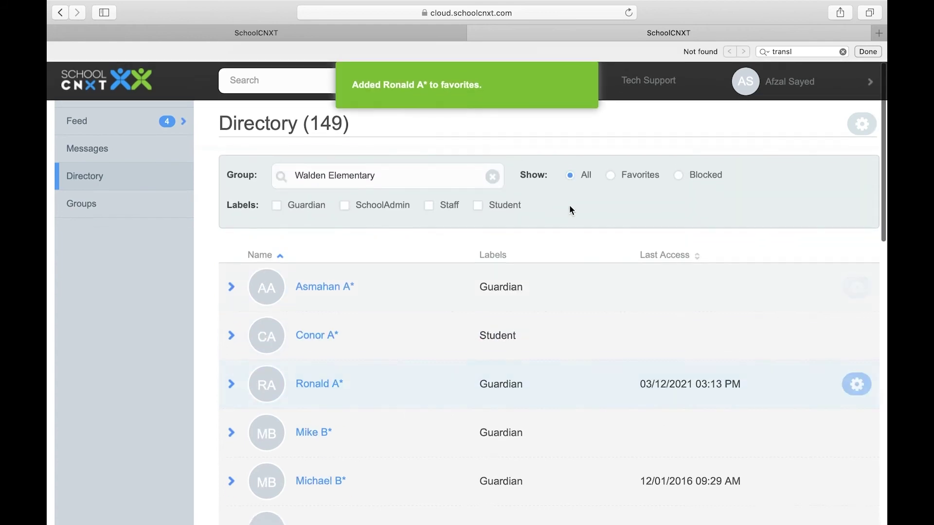
click(613, 181)
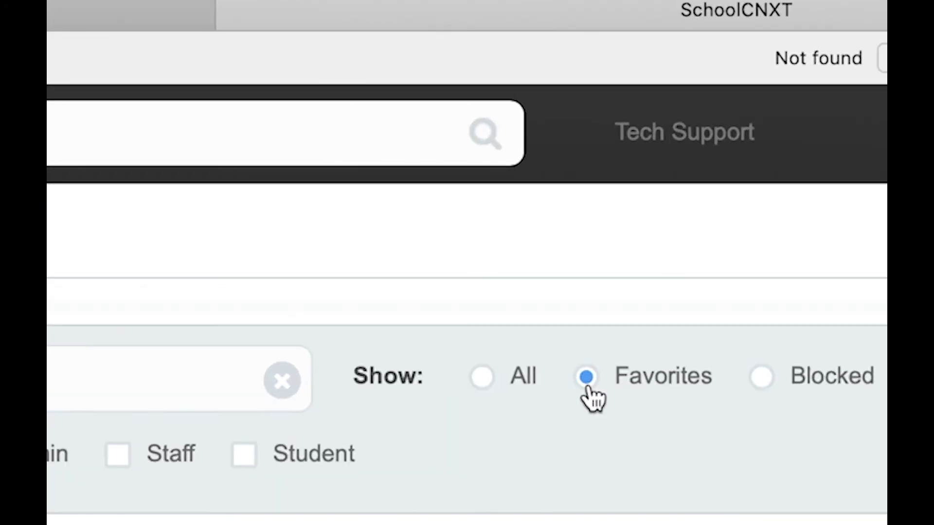
- View Blocked contacts, then fill a Tech Support request: subject 'Tech Issue', message 'Issues logging in'
key(Right)
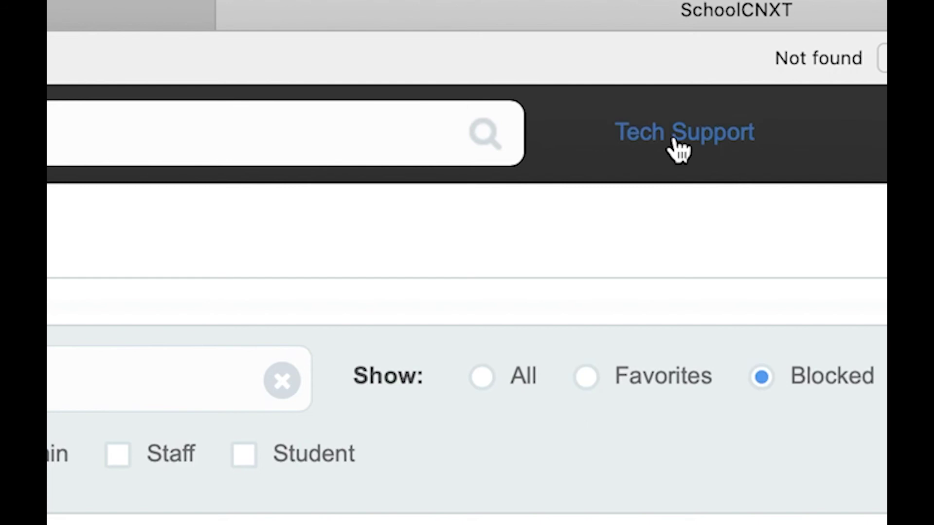
click(679, 150)
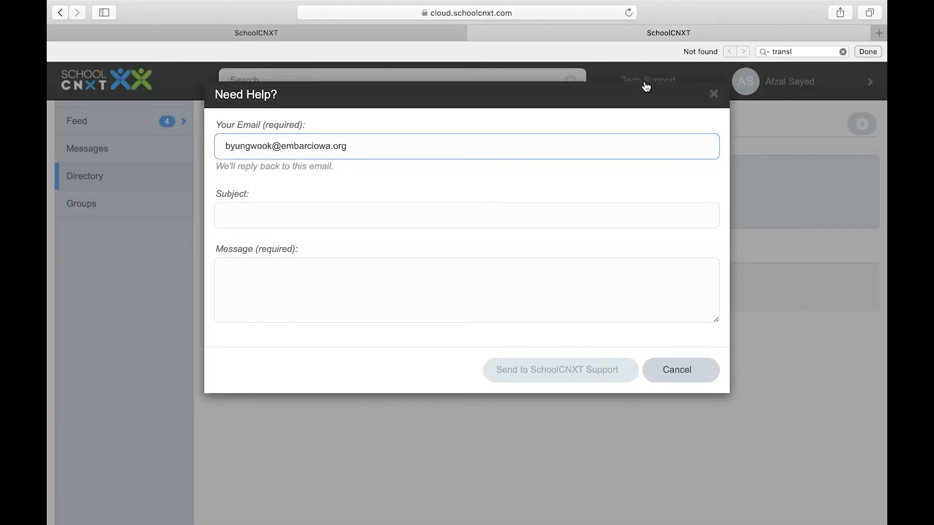
click(446, 217)
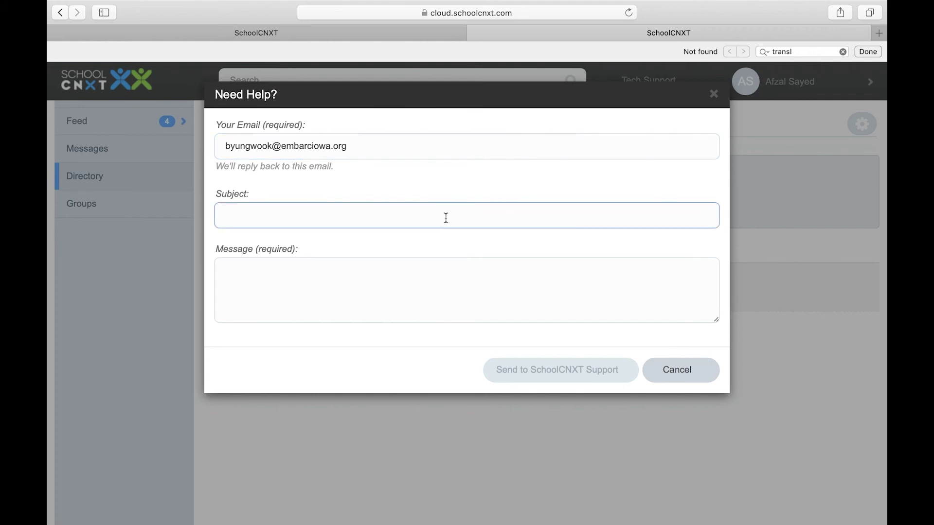
text(Tech Issue)
click(418, 269)
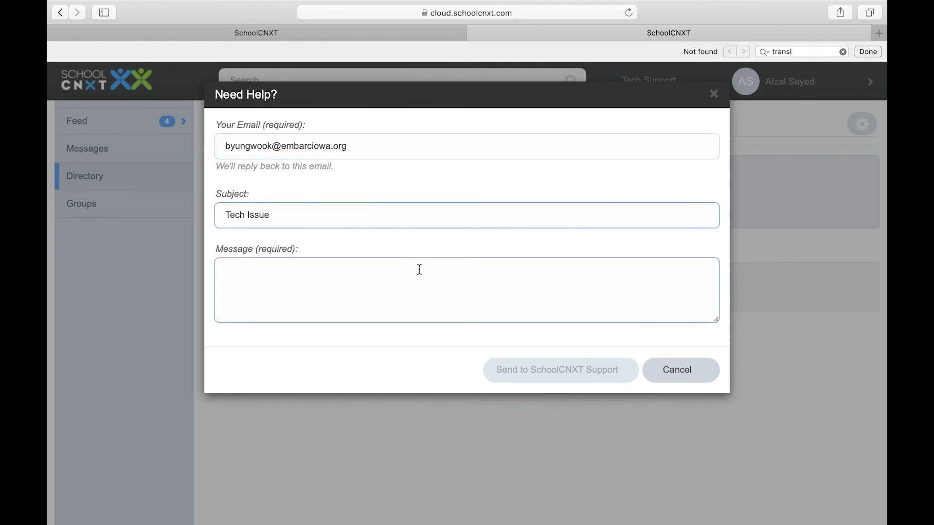
text(Issues logging in)
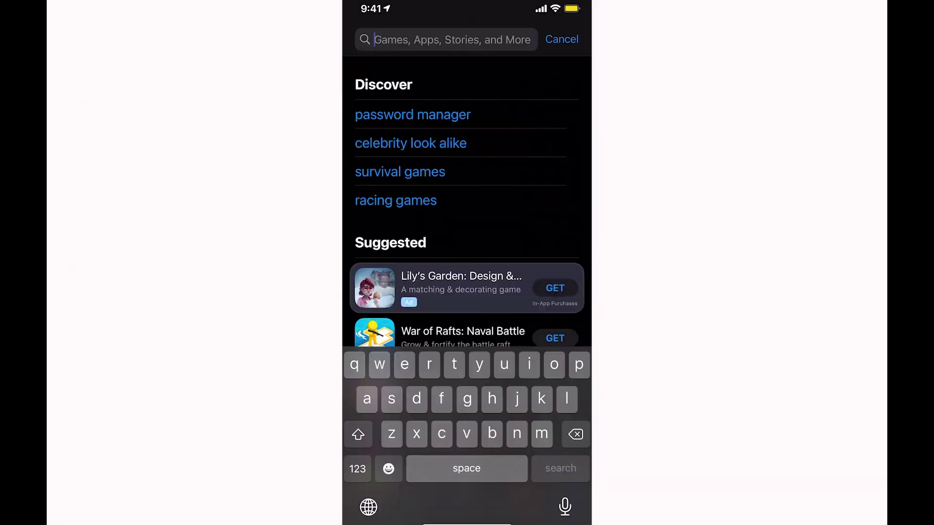
- Search the App Store for 'school cnxt' to find the SchoolCNXT app
text(scho)
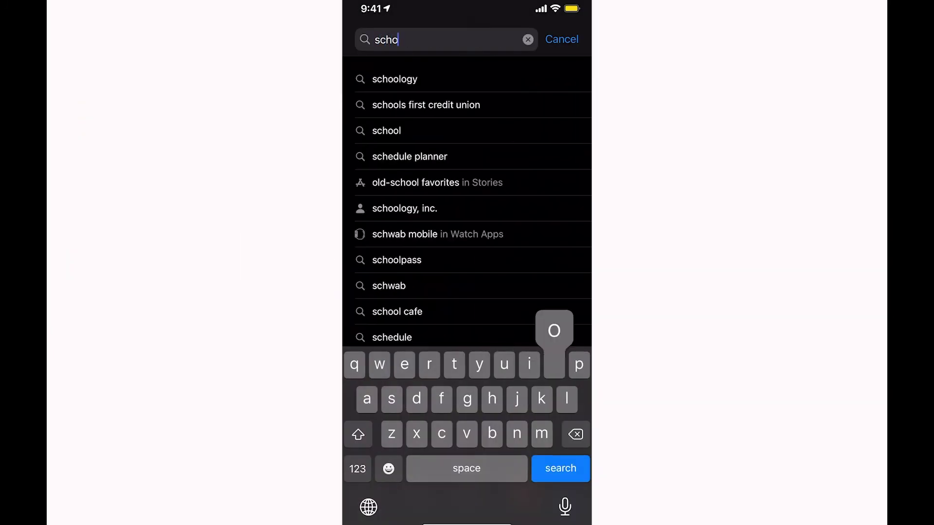
text(ol cnxt)
key(Return)
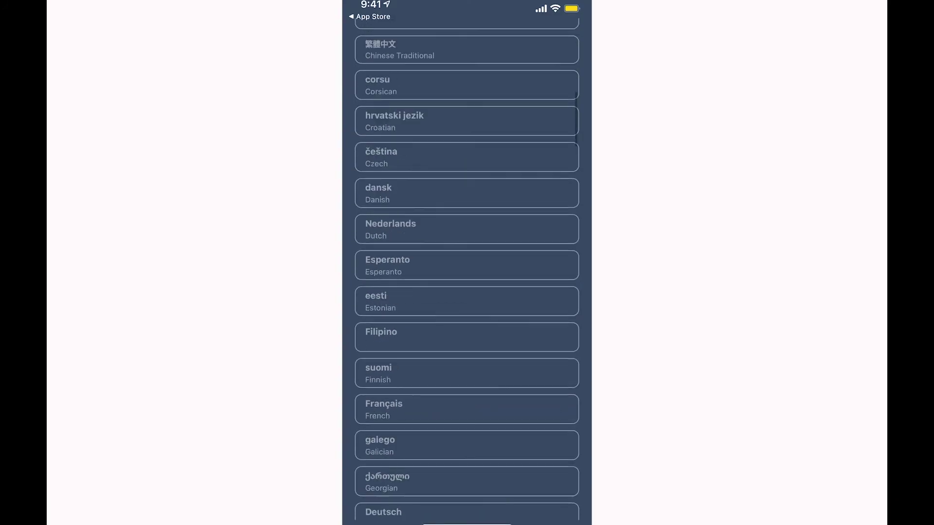
scroll(467, 269, up, 10)
- Choose English as the SchoolCNXT app's language
click(467, 155)
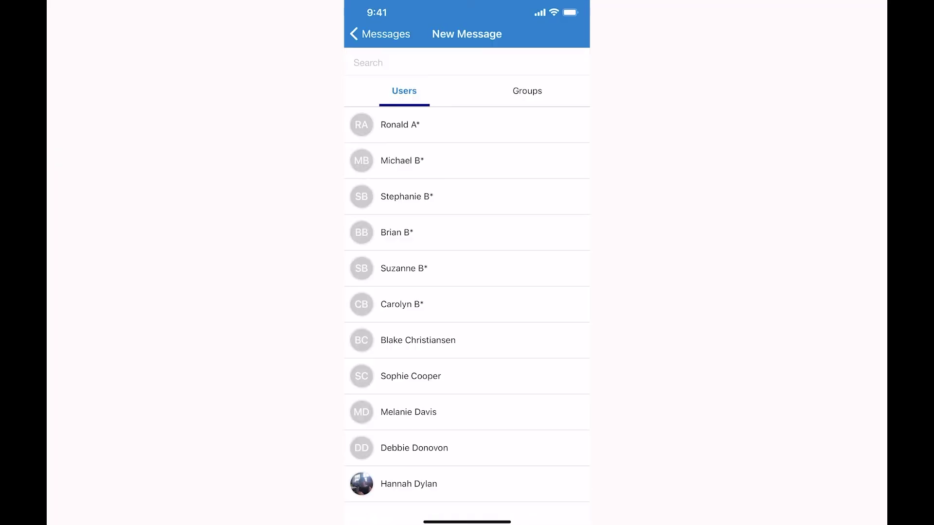
- Address a new message to two users and write 'Test' as its text
click(411, 376)
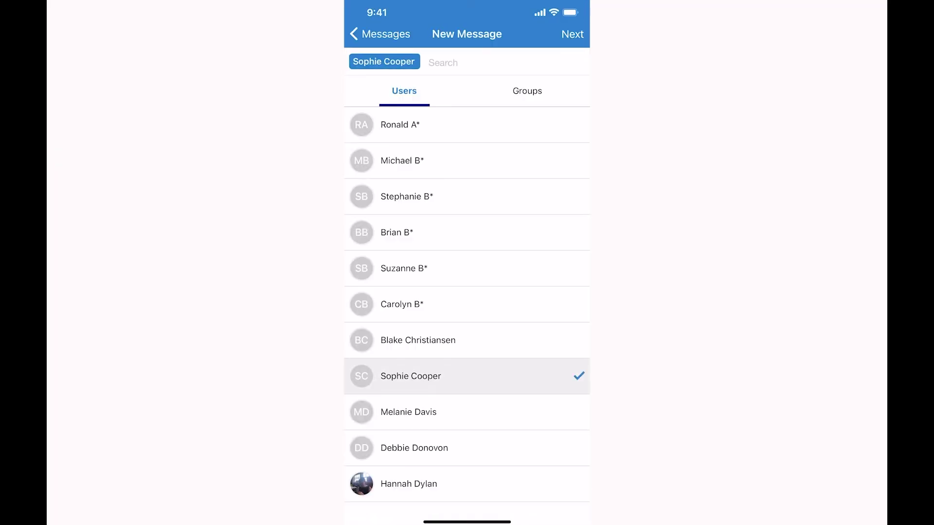
click(408, 411)
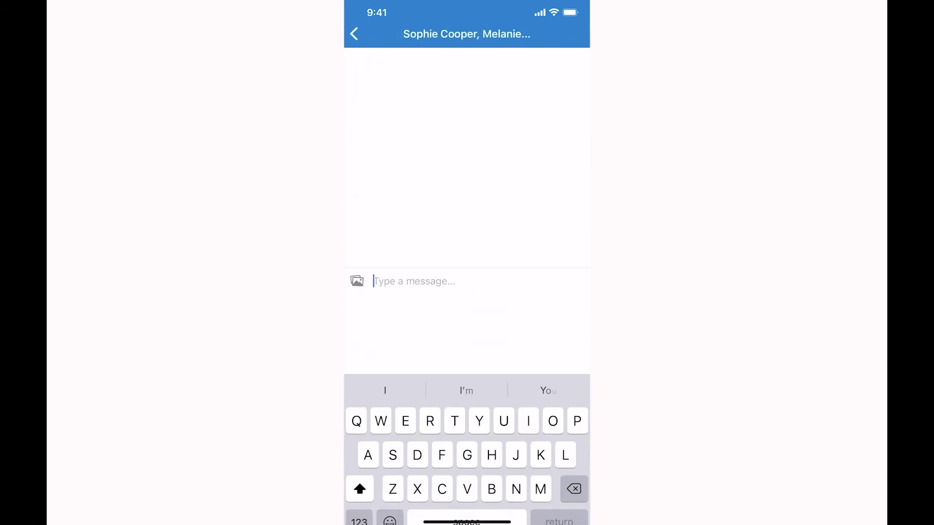
text(Test)
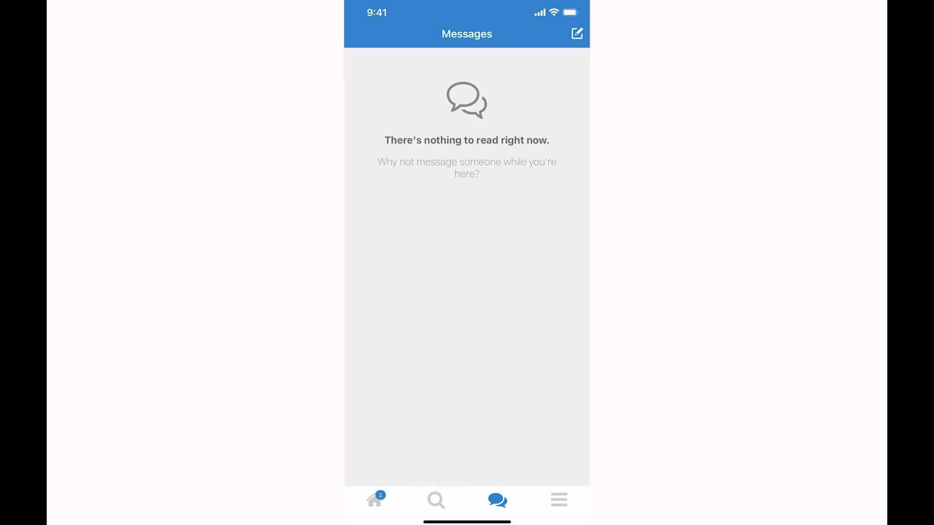
- Open the Menu tab and scroll through its alert subscriptions, social media and About entries
click(559, 500)
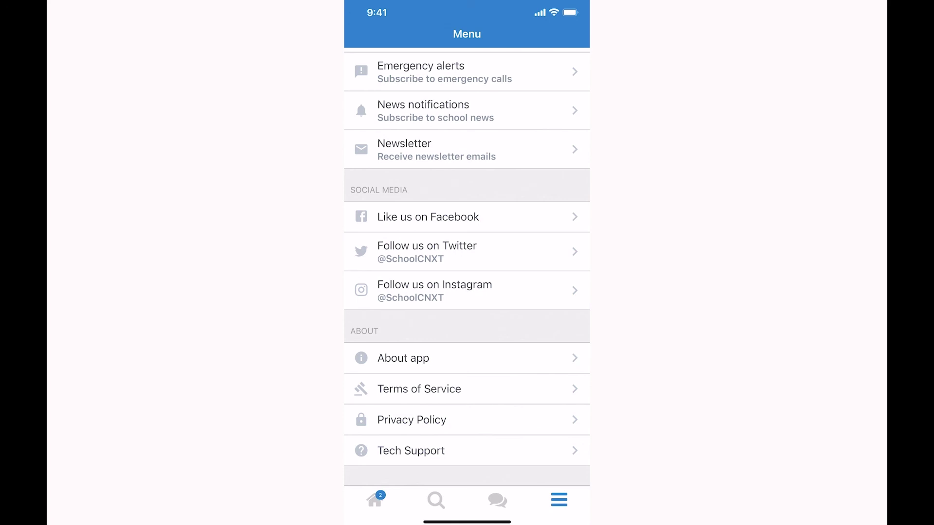
scroll(467, 258, down, 3)
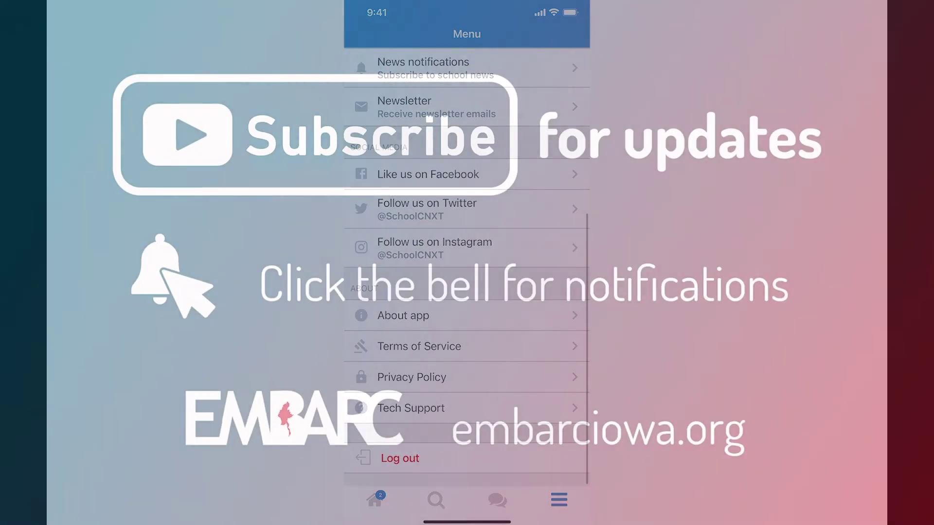